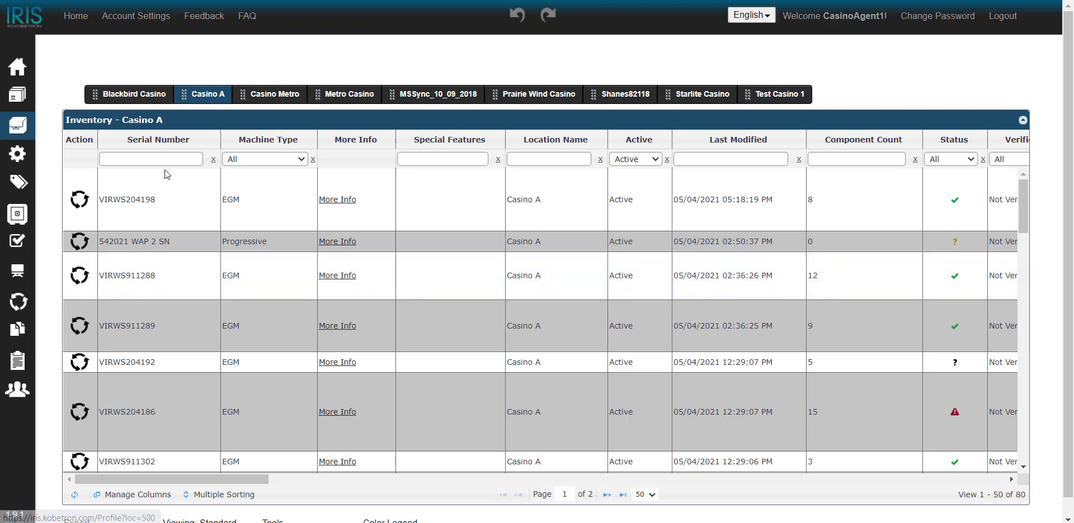
Step: Start an Add/Remove Progressives change request from the VIRWS911288 row's Action menu
mouse_move(75, 231)
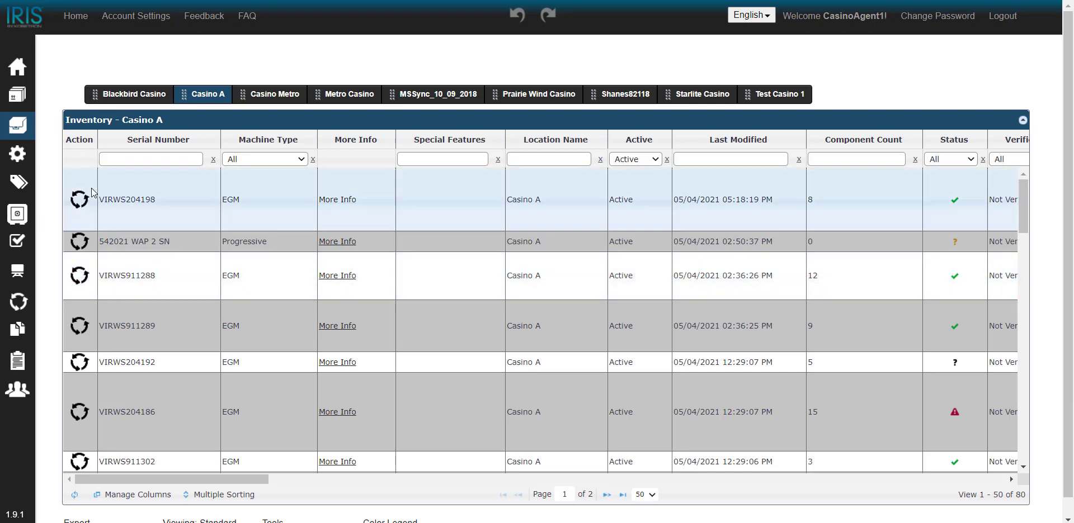
left_click(80, 277)
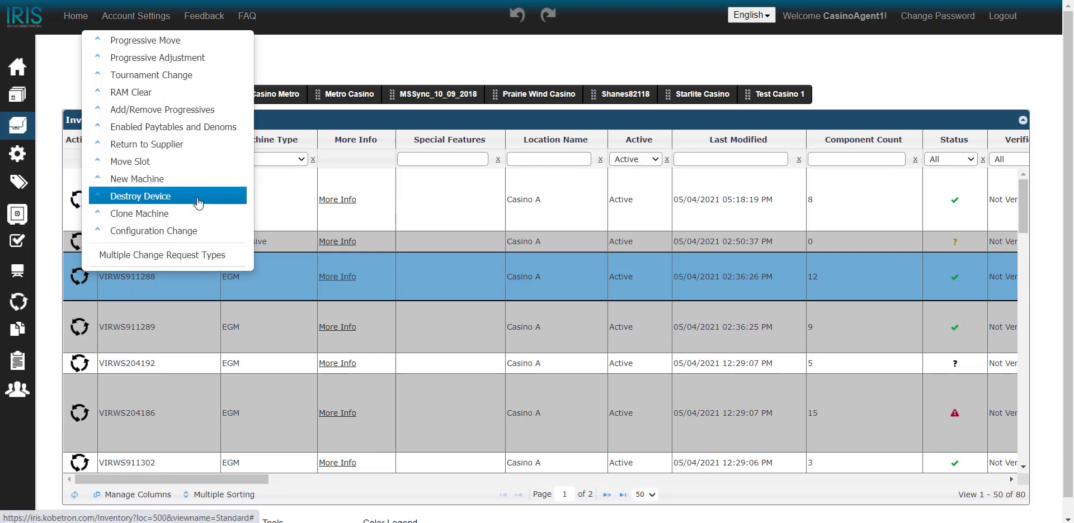
left_click(147, 111)
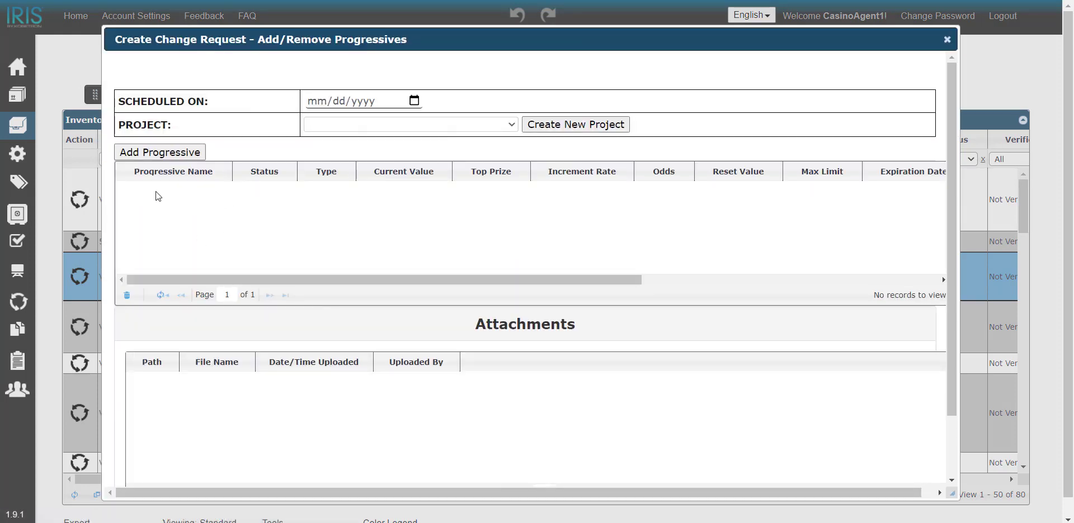
Step: Add progressive 5420201 WAP 1 to the request from the progressives list
left_click(152, 153)
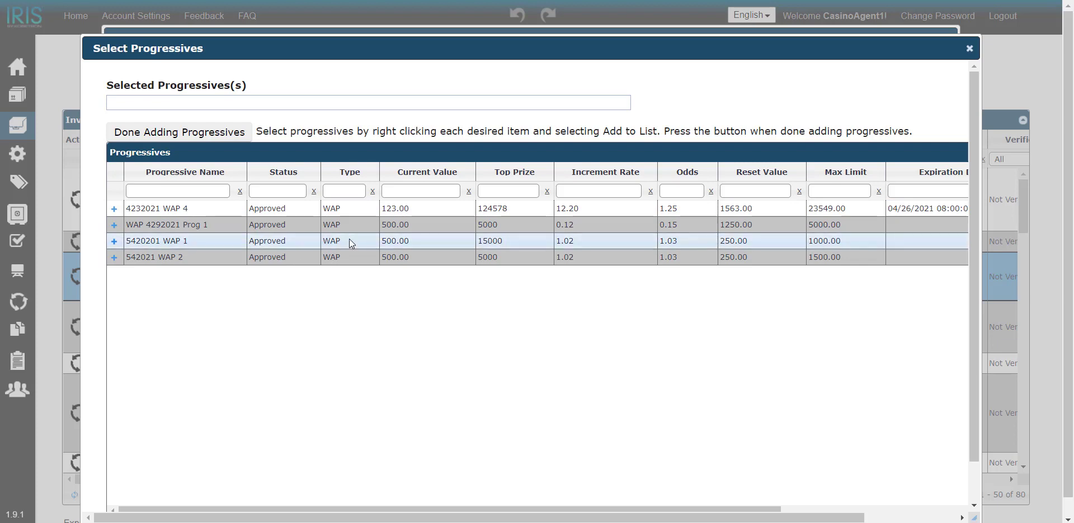
left_click(212, 240)
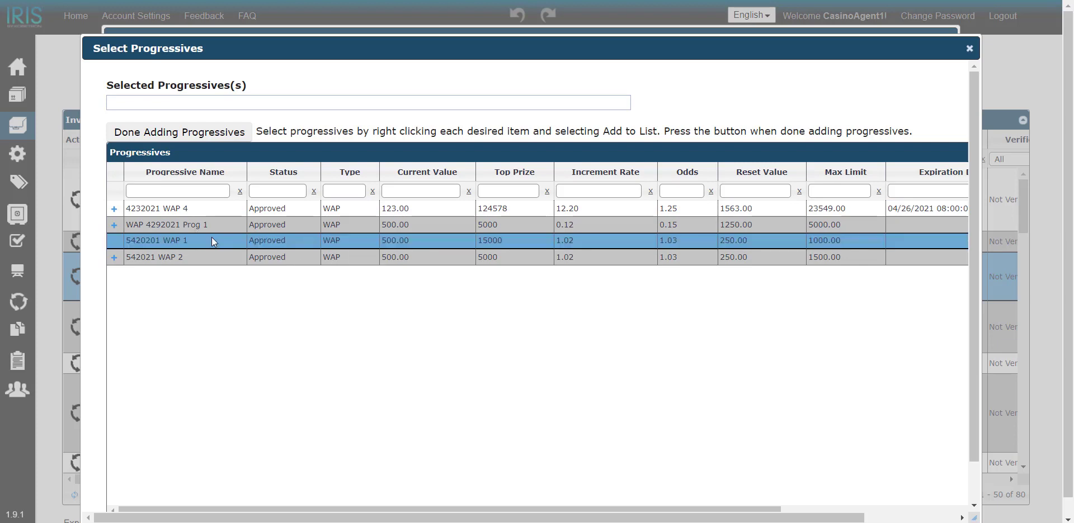
right_click(214, 238)
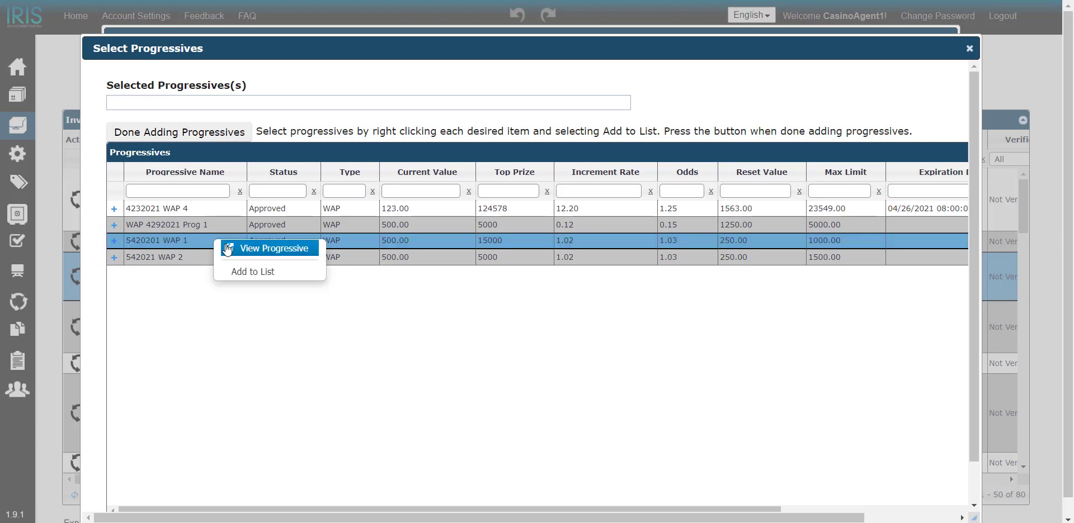
left_click(250, 272)
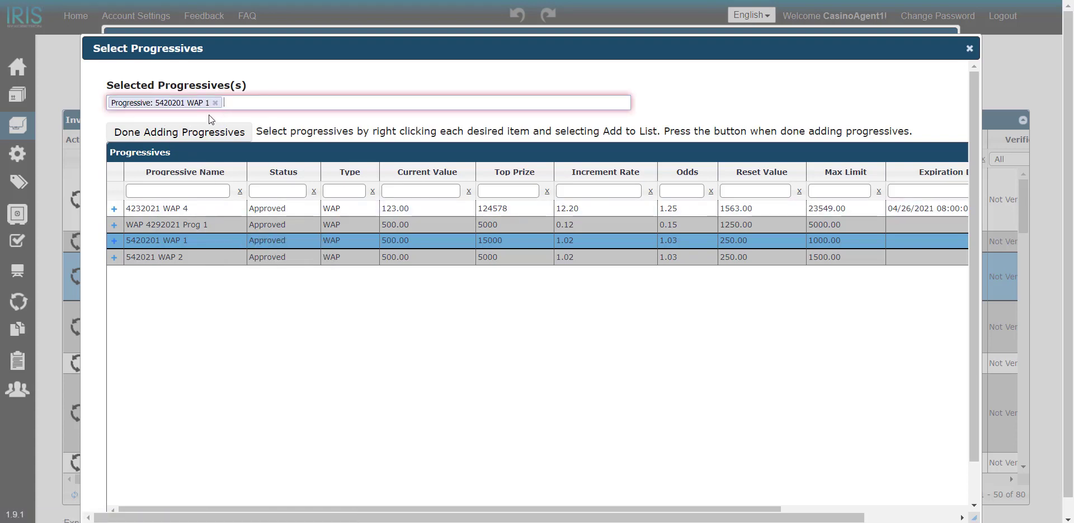
left_click(150, 136)
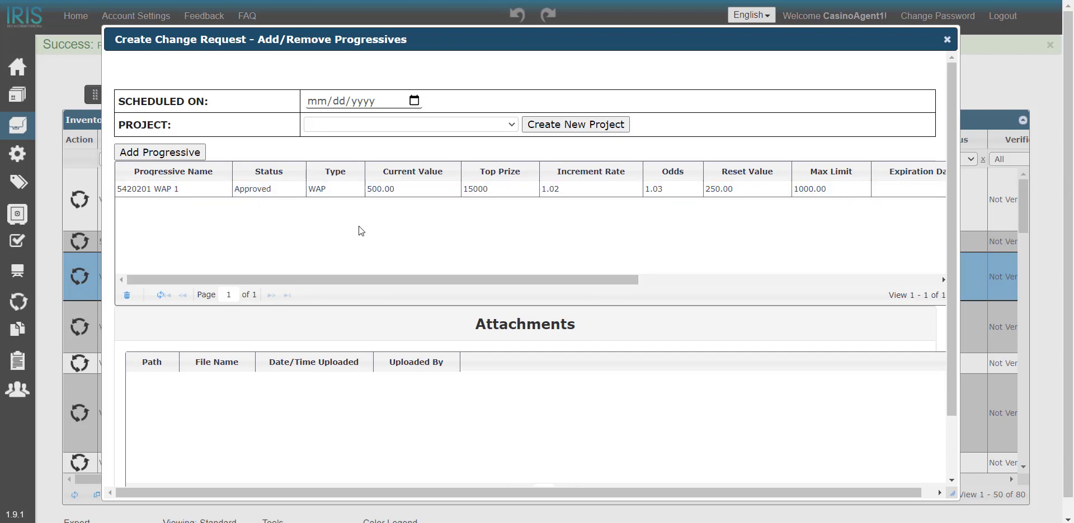
Step: Schedule the request for 05/05/2021 and submit it
left_click(415, 101)
left_click(387, 194)
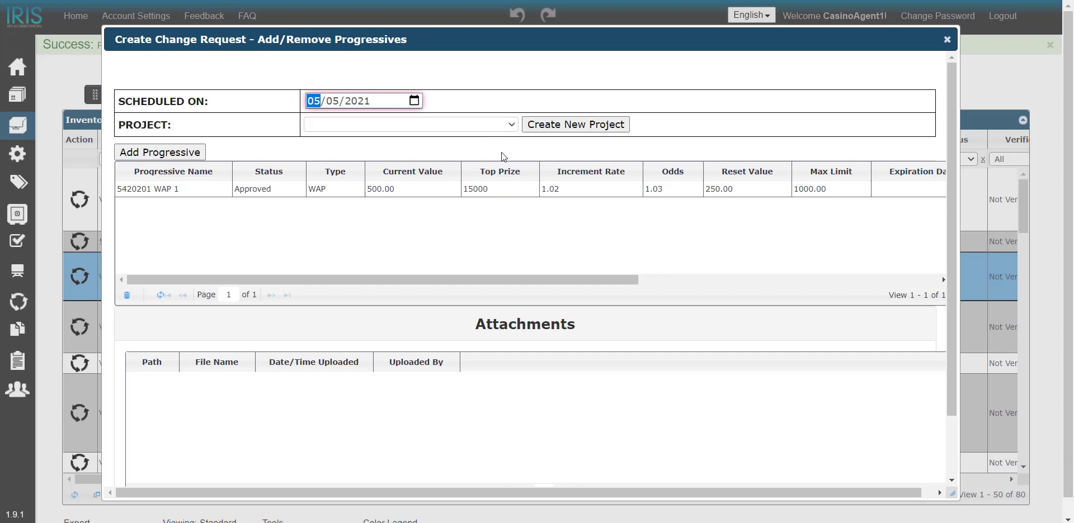
scroll(501, 156, "down", 3)
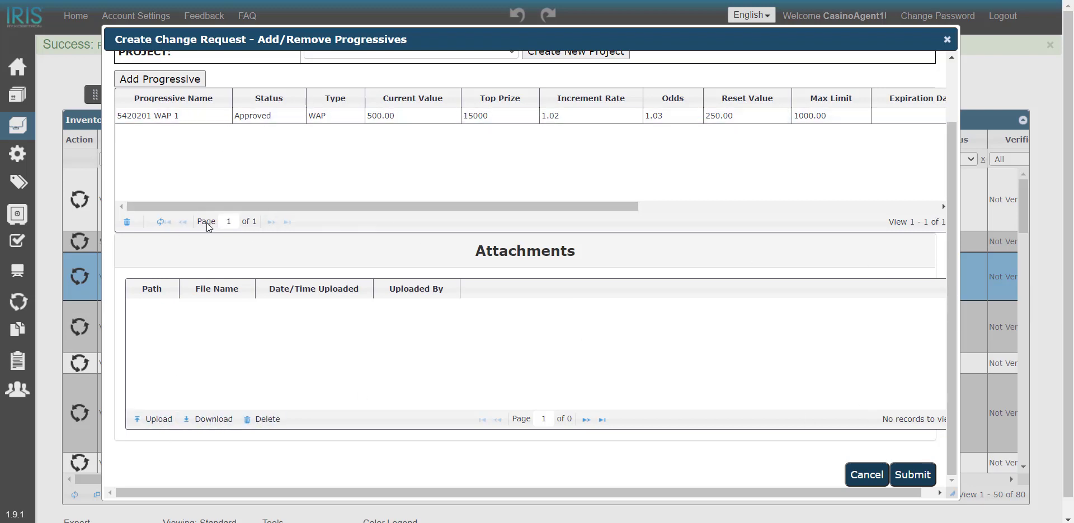
left_click(913, 476)
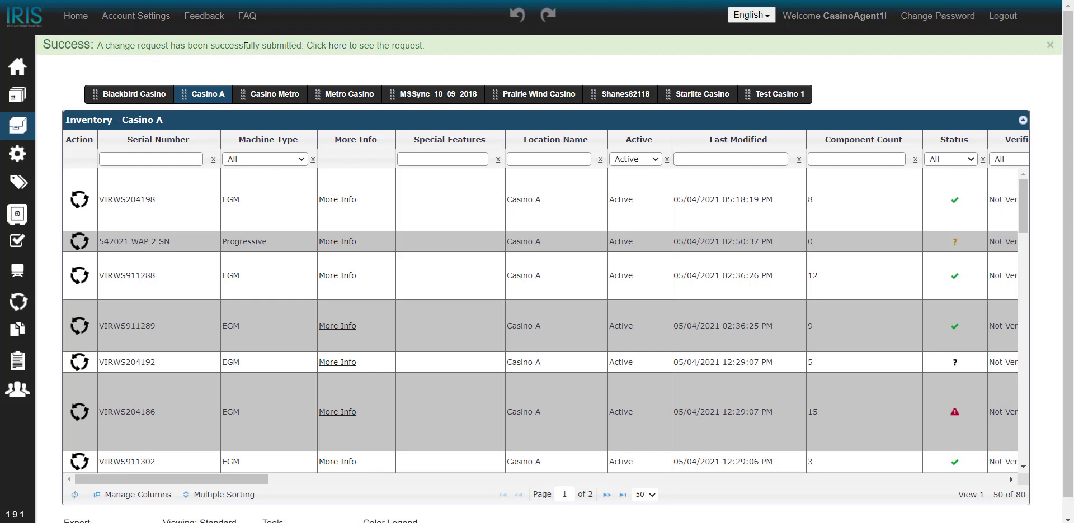
Step: Reopen the newest Drafting Add/Remove Progressives request from the Change Request list
mouse_move(16, 273)
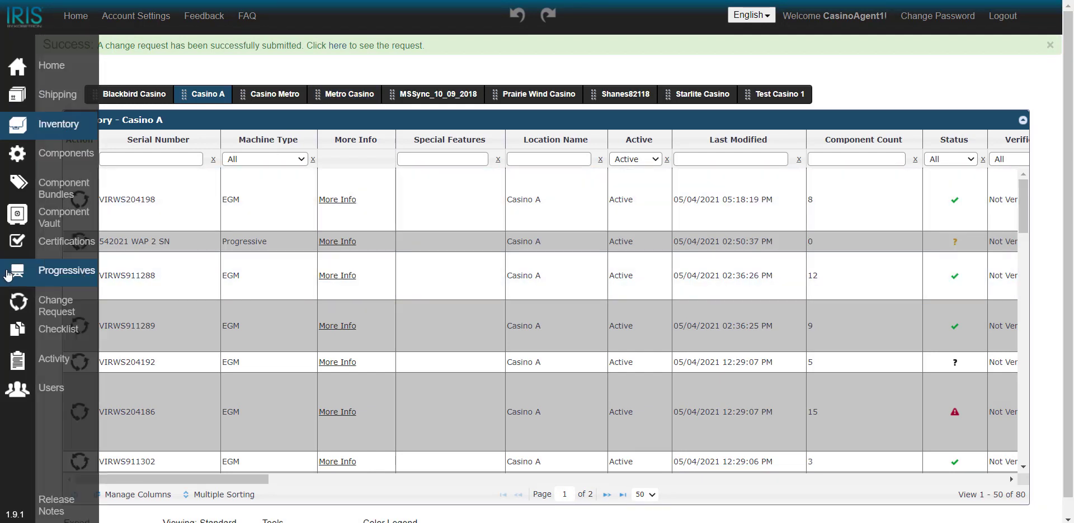
left_click(55, 303)
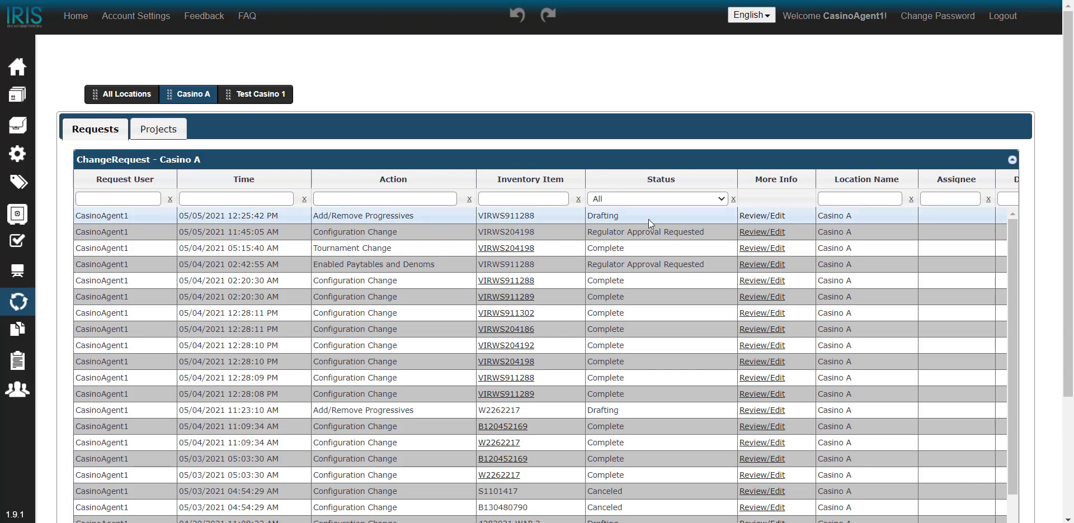
left_click(762, 217)
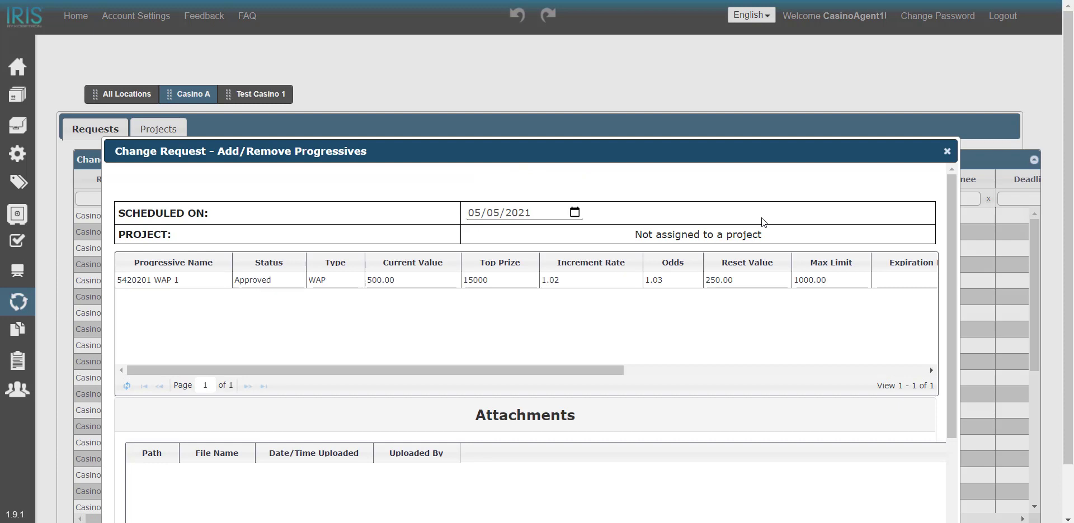
Step: Send the VIRWS911288 progressives request for regulator approval
scroll(817, 263, "down", 5)
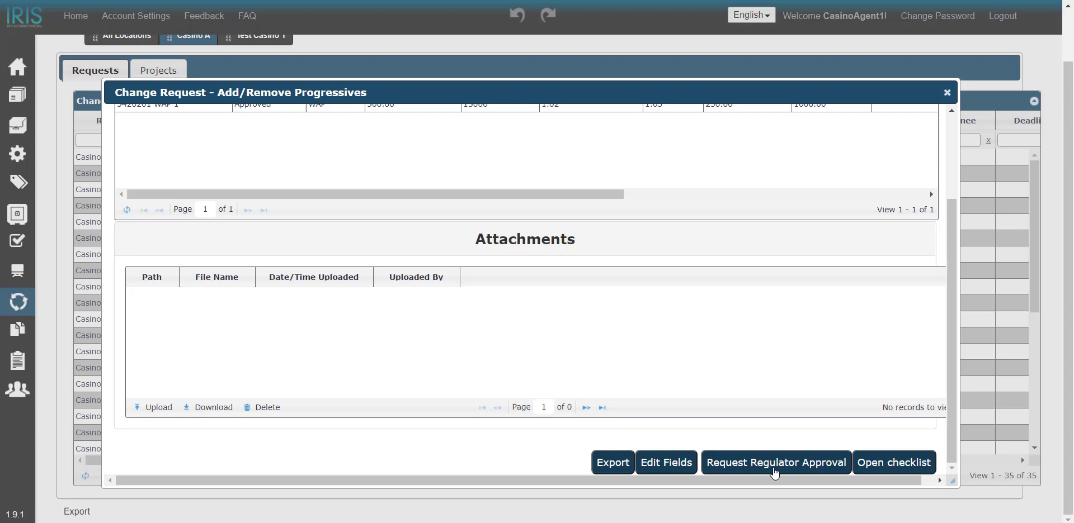
left_click(775, 473)
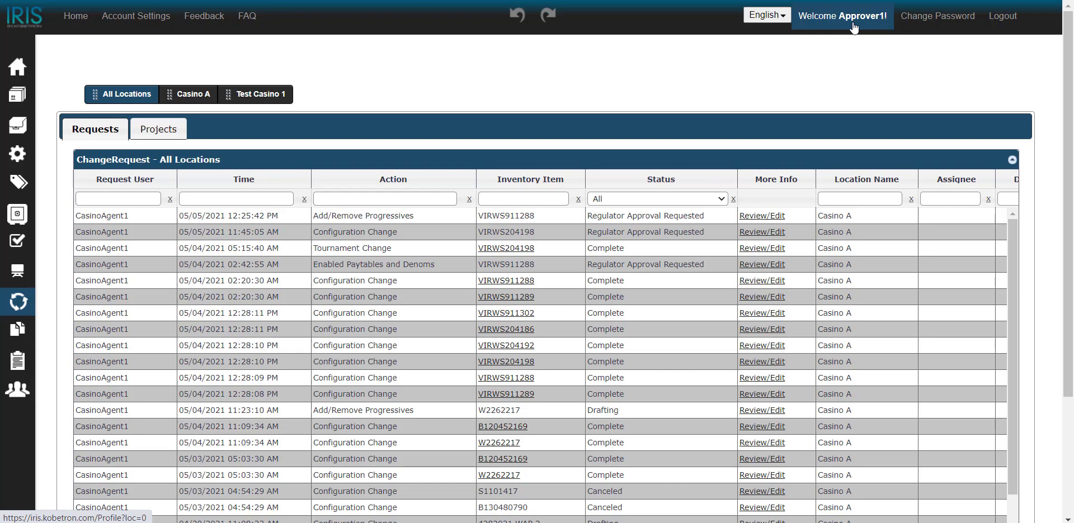
Step: Open the top Add/Remove Progressives request awaiting regulator approval from the All Locations list
mouse_move(35, 308)
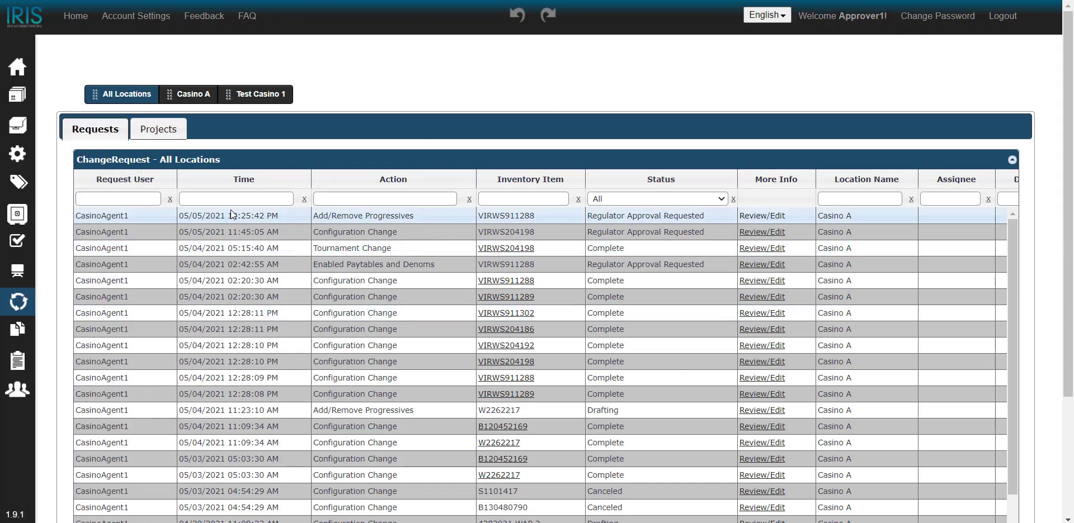
left_click(765, 219)
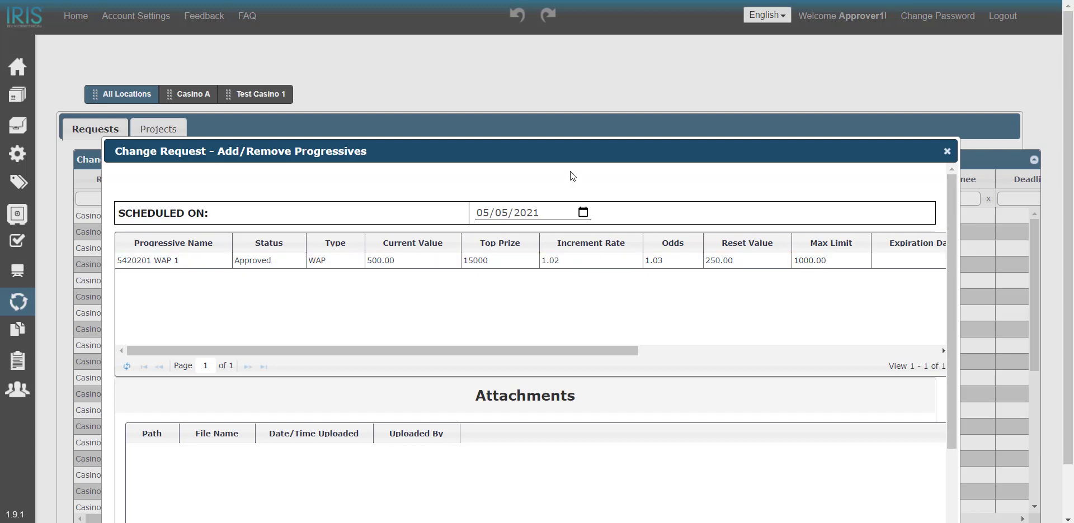
Step: Approve the 5420201 WAP 1 change request and highlight the approval success message
left_click_drag(577, 153, 577, 102)
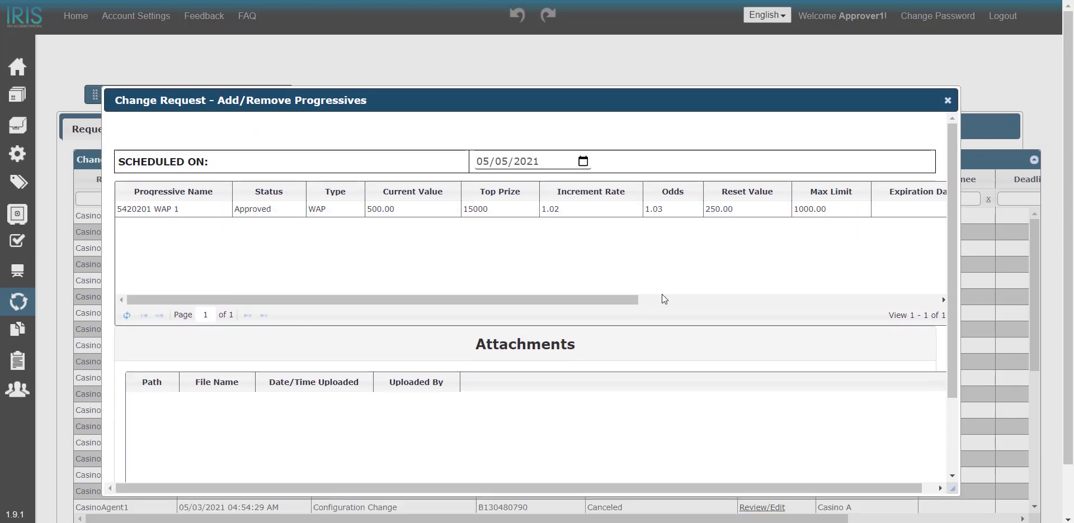
scroll(614, 305, "down", 2)
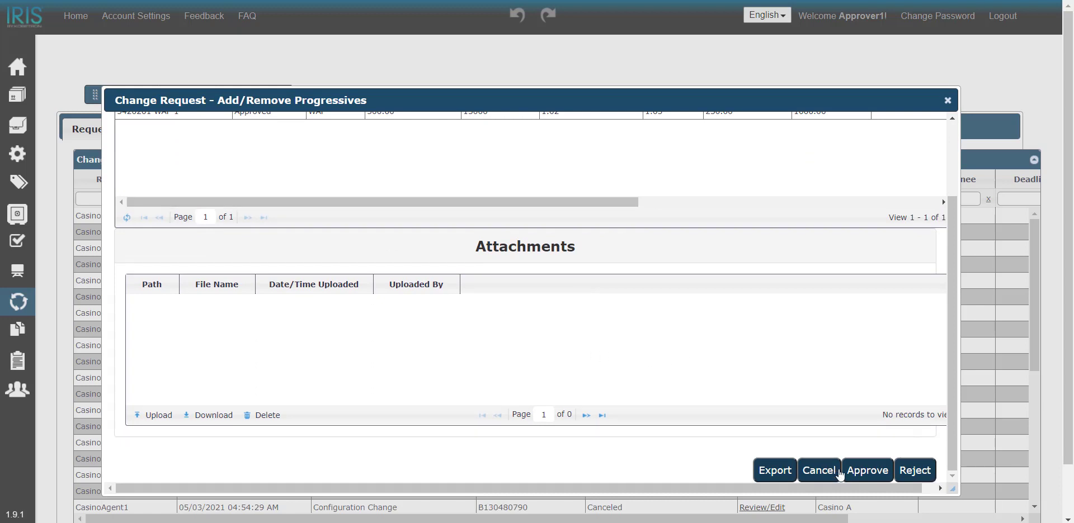
left_click(877, 474)
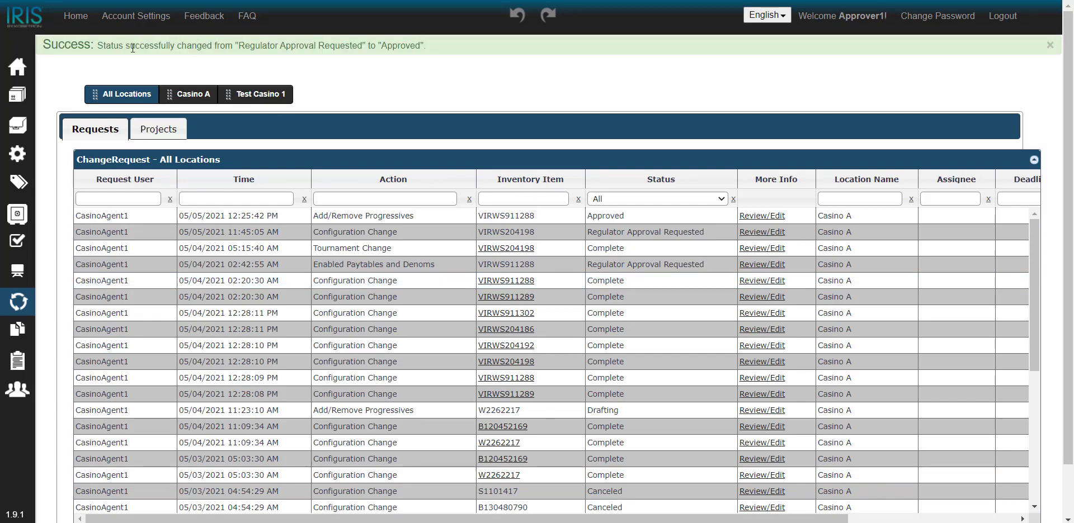
left_click_drag(106, 46, 404, 67)
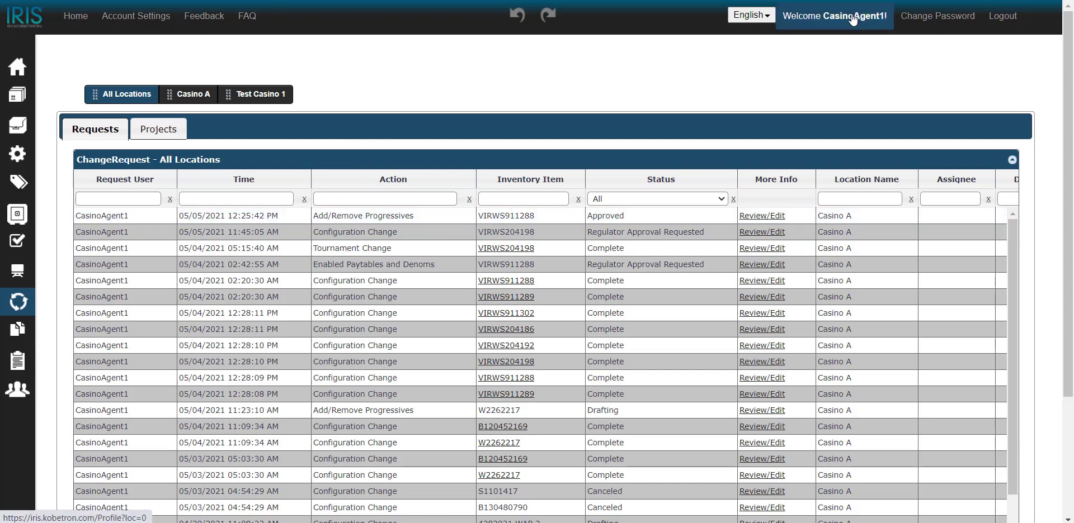
Step: Reopen the approved 5420201 WAP 1 Add/Remove Progressives request from the ChangeRequest grid
mouse_move(65, 309)
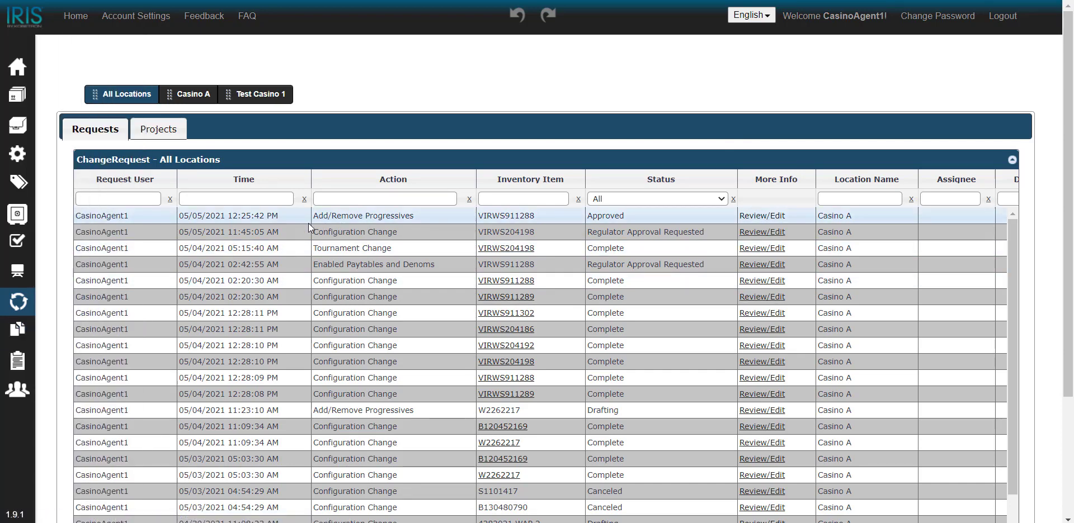
left_click(758, 220)
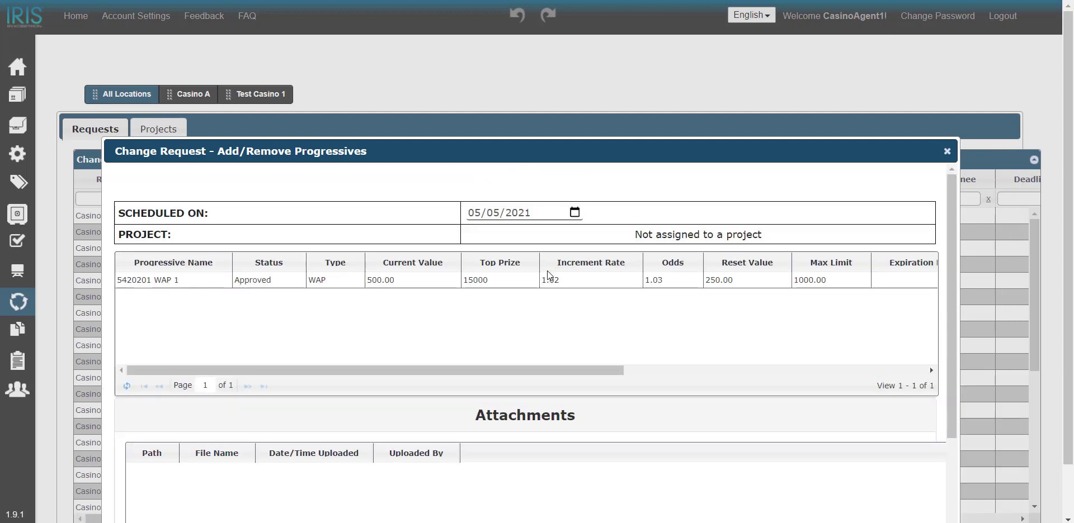
Step: Mark the approved request Complete, then open inventory item VIRWS911288's details
scroll(682, 256, "down", 2)
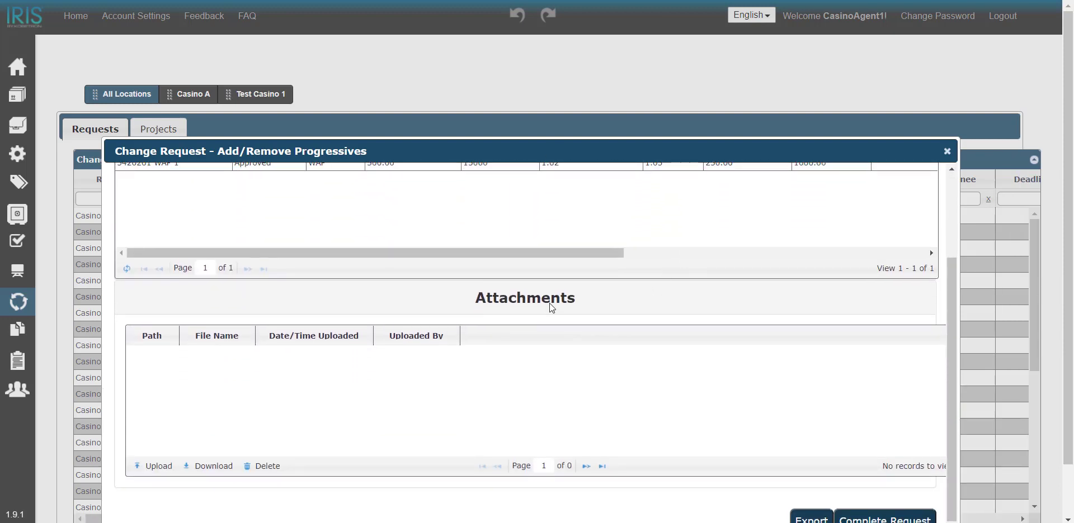
scroll(669, 366, "down", 1)
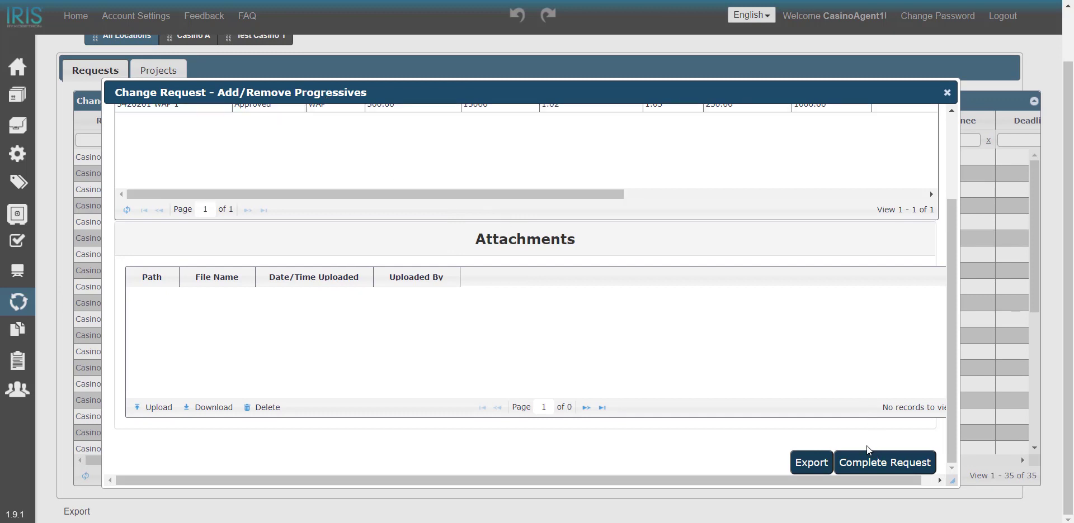
left_click(912, 470)
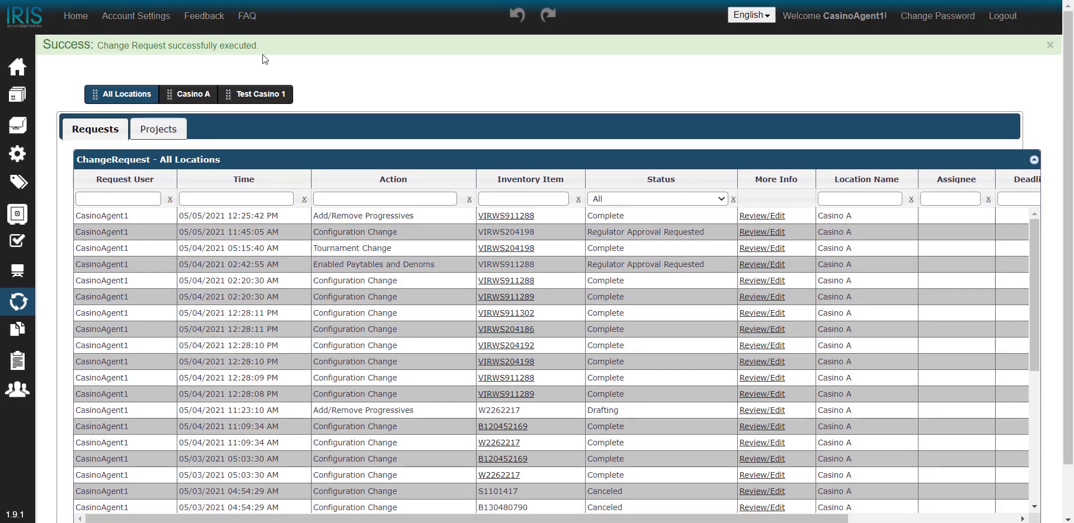
left_click(529, 216)
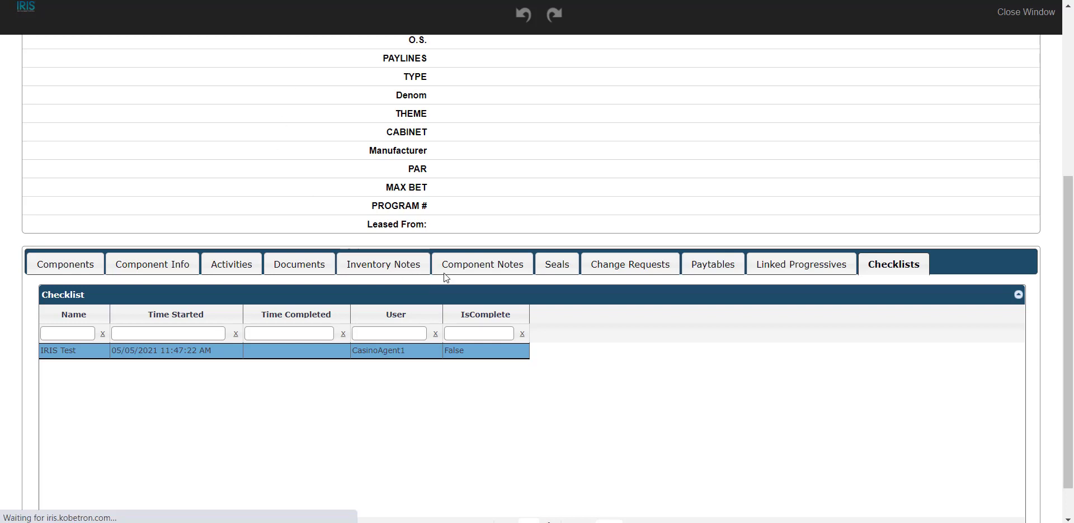
Step: Check VIRWS911288's Linked Progressives for 5420201 WAP 1, expanding and collapsing its row
scroll(446, 277, "up", 4)
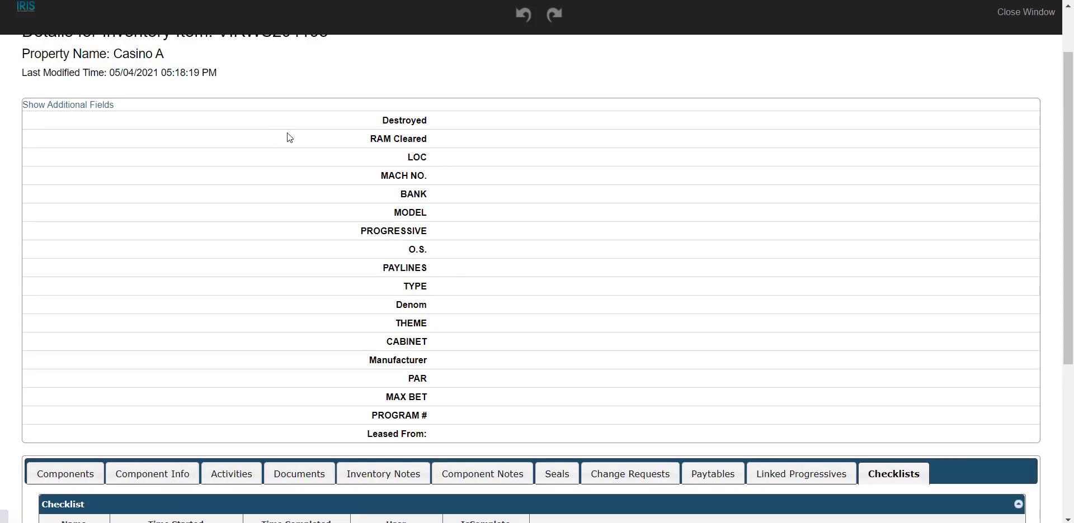
scroll(287, 134, "up", 2)
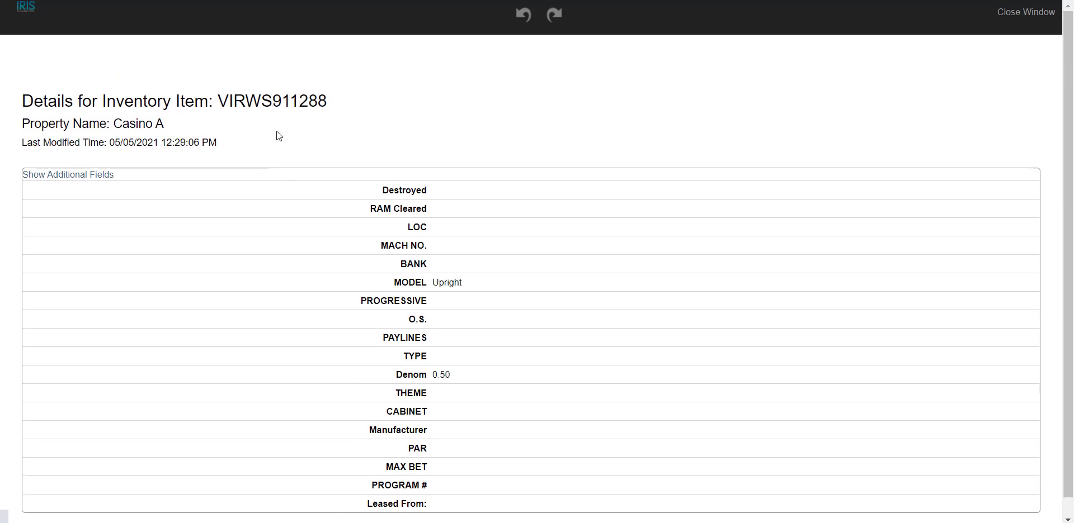
scroll(584, 249, "down", 5)
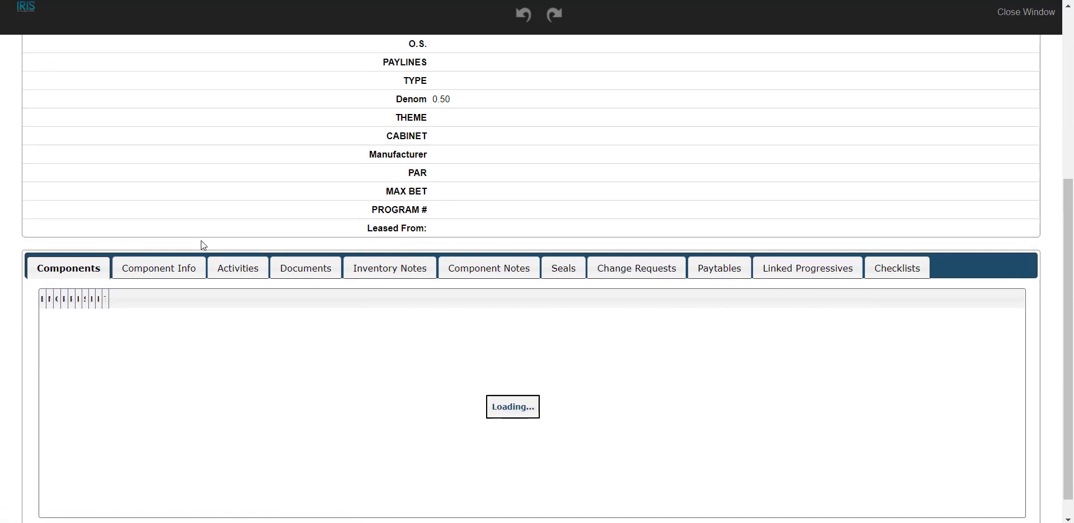
scroll(201, 241, "up", 5)
scroll(727, 286, "down", 5)
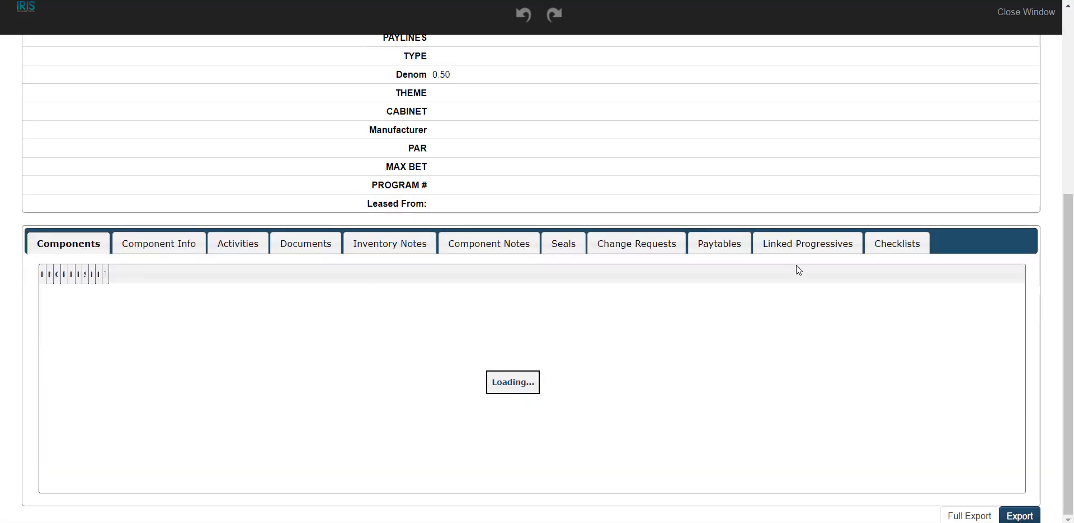
left_click(799, 251)
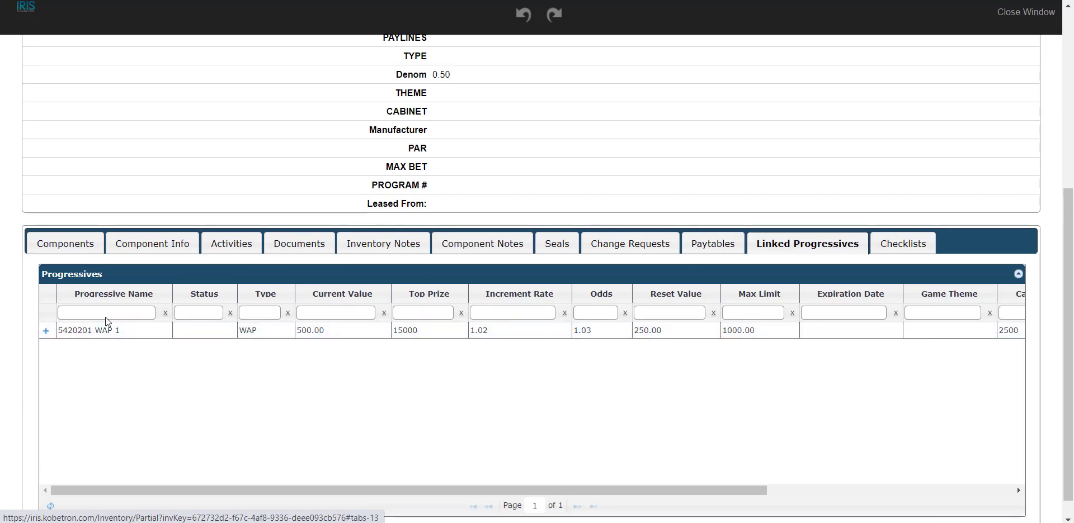
left_click(47, 331)
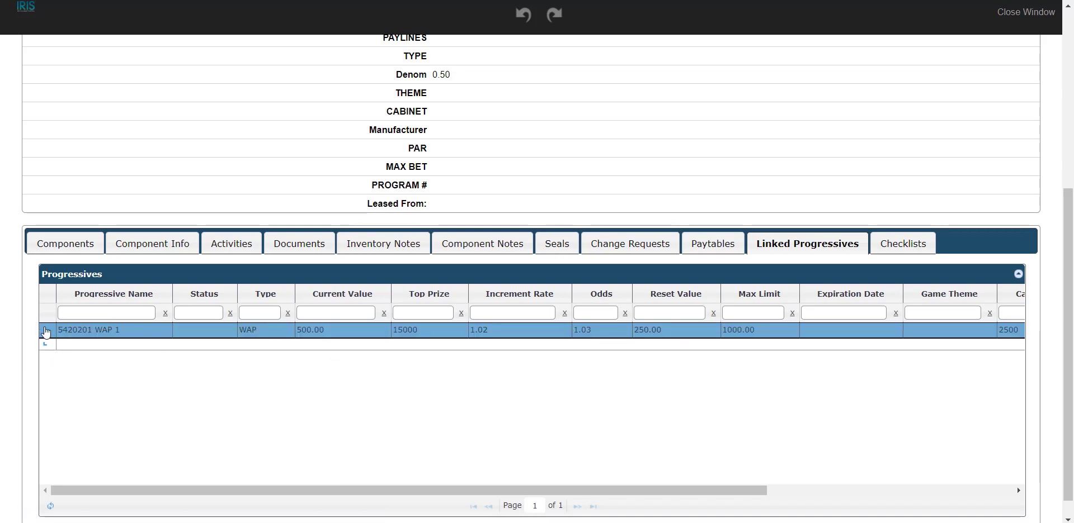
left_click(45, 332)
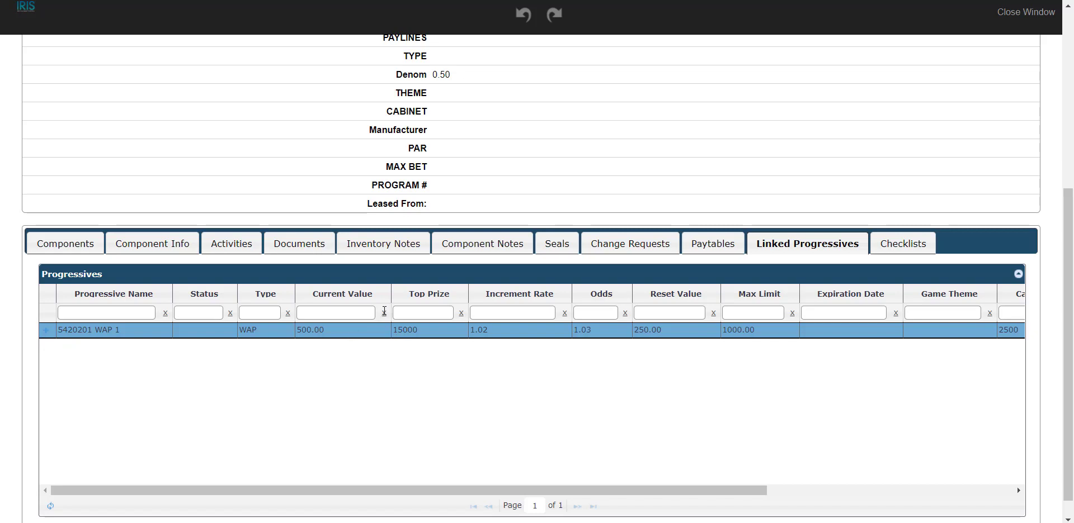